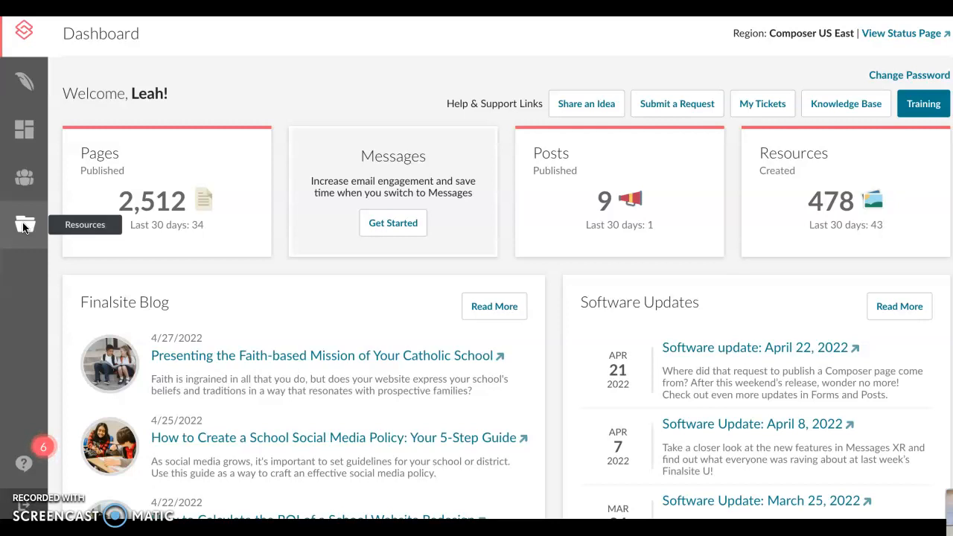
Open the Resources area and view its list of public galleries.
left_click(23, 225)
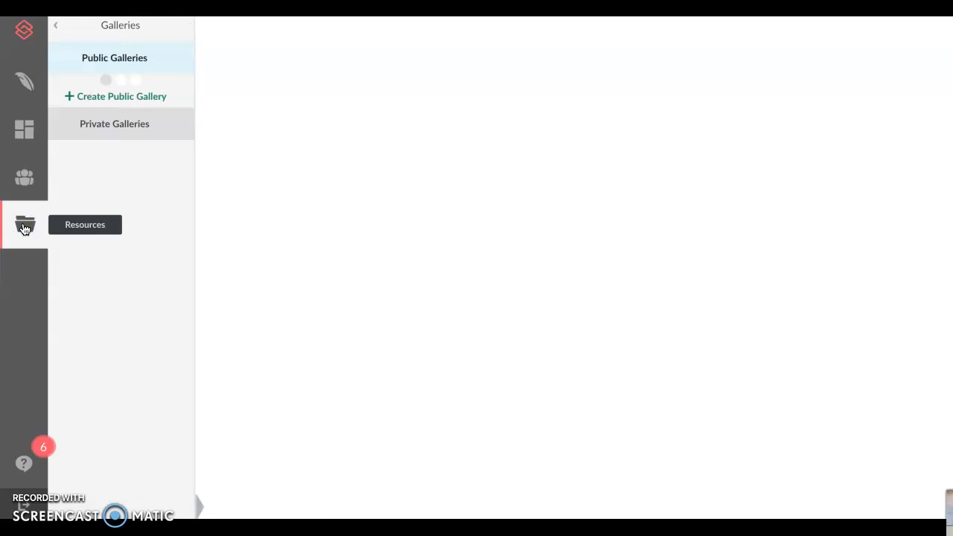
left_click(84, 63)
left_click(56, 26)
left_click(26, 232)
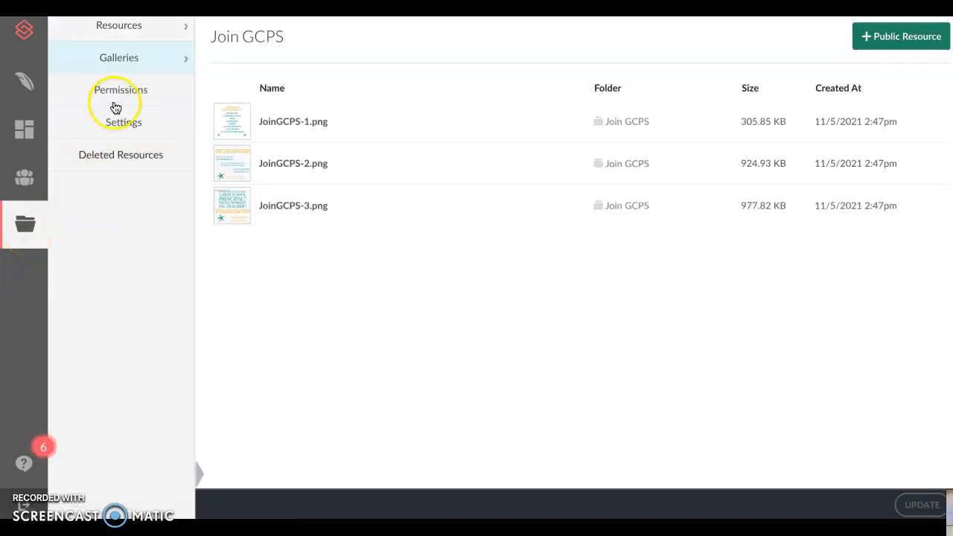
left_click(93, 29)
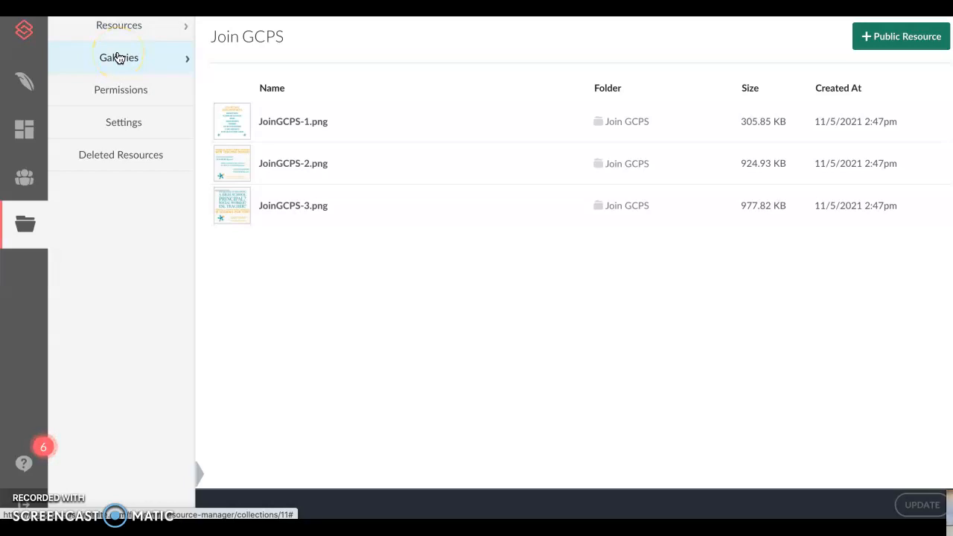
left_click(117, 58)
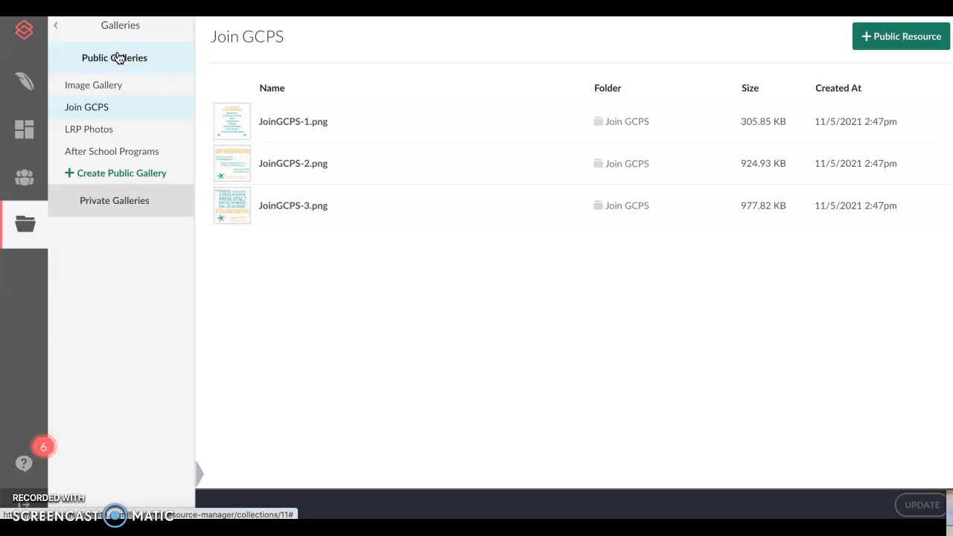
Return to the resource folders and open Granville Academy under the public Schools folder.
left_click(56, 26)
left_click(118, 28)
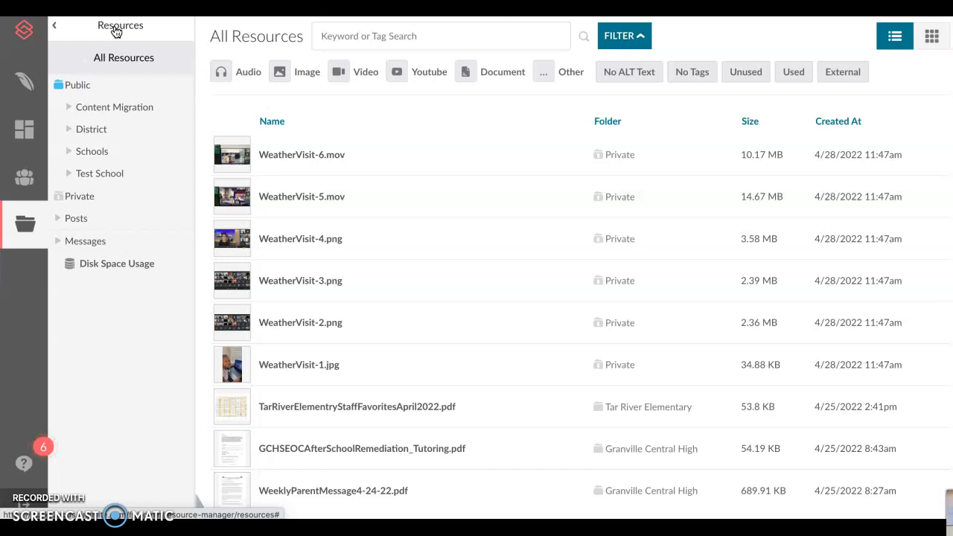
left_click(68, 150)
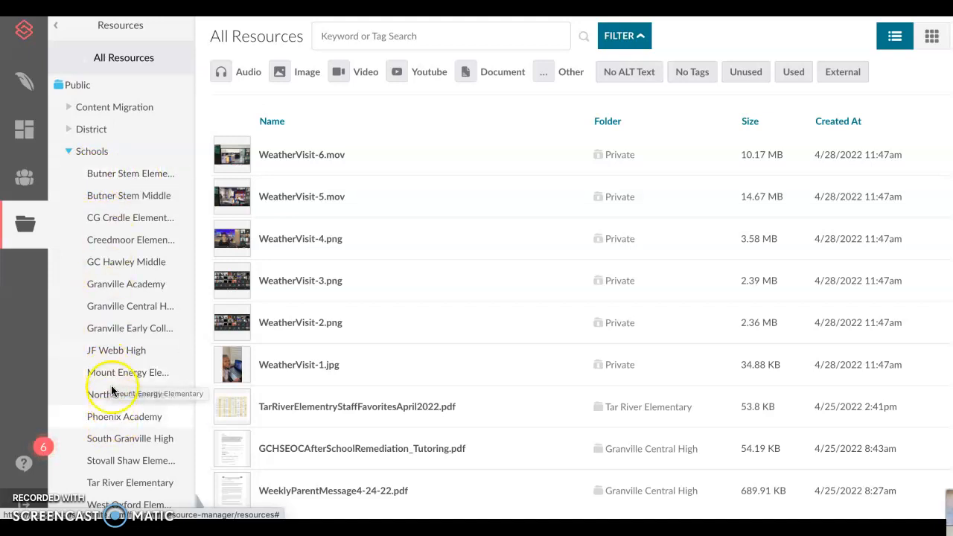
left_click(109, 284)
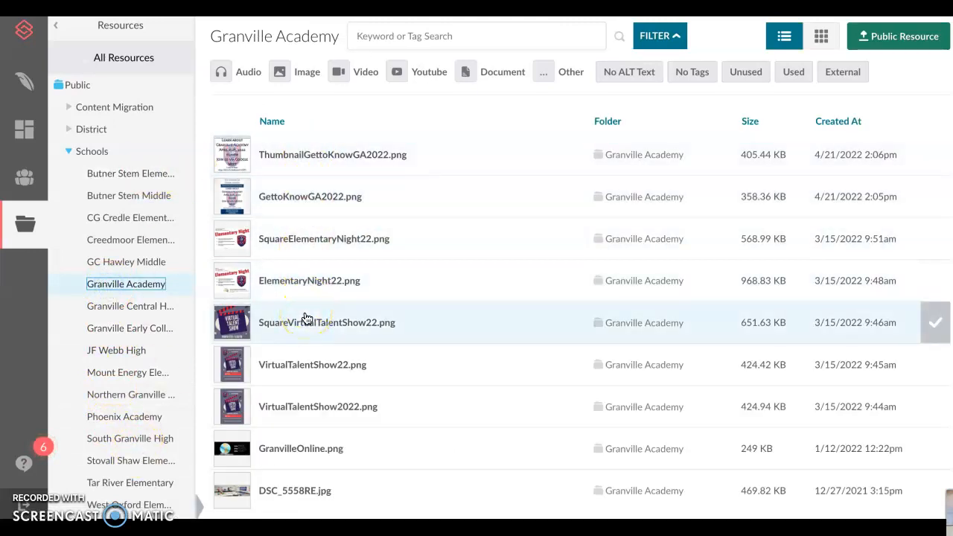
Look through the Granville Academy files and view the options for adding a public resource.
scroll(306, 319, "down", 3)
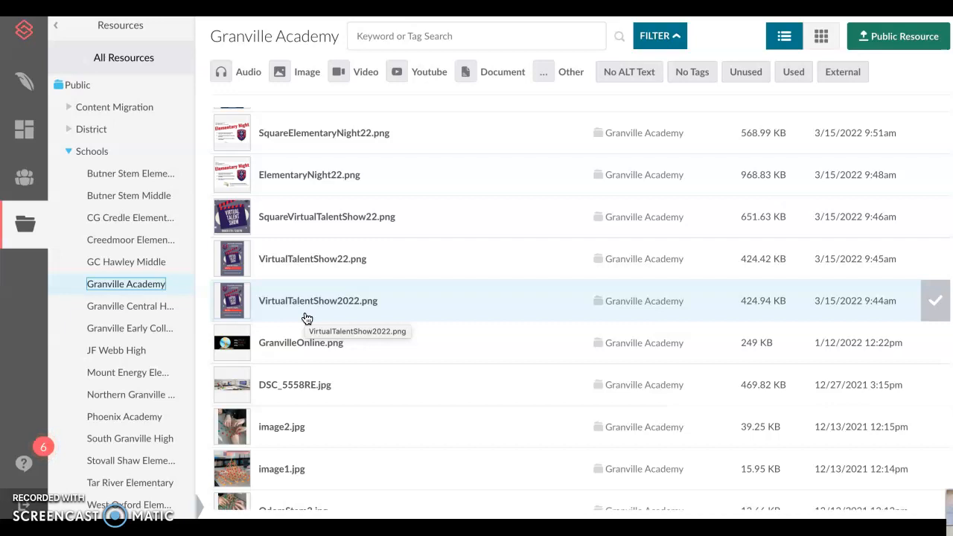
left_click(306, 312)
left_click(107, 125)
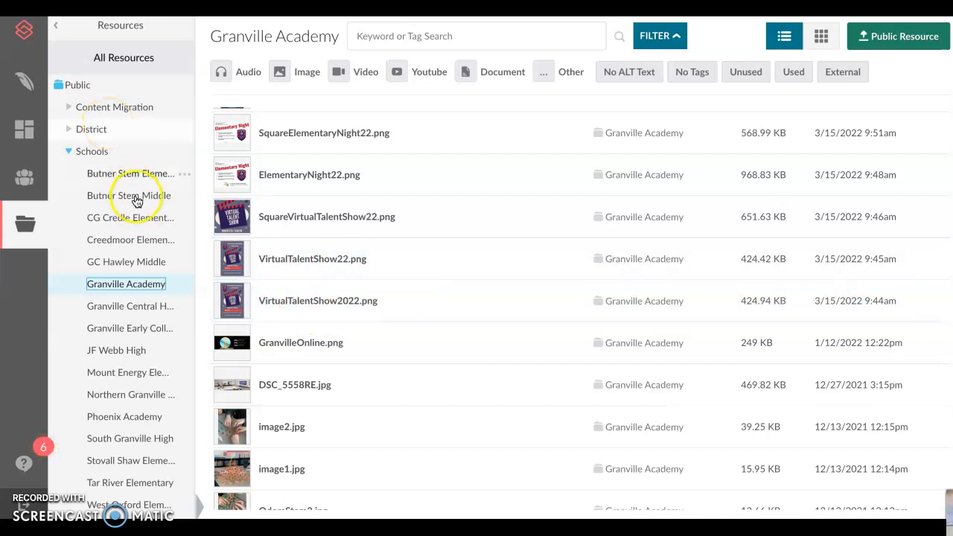
left_click(130, 295)
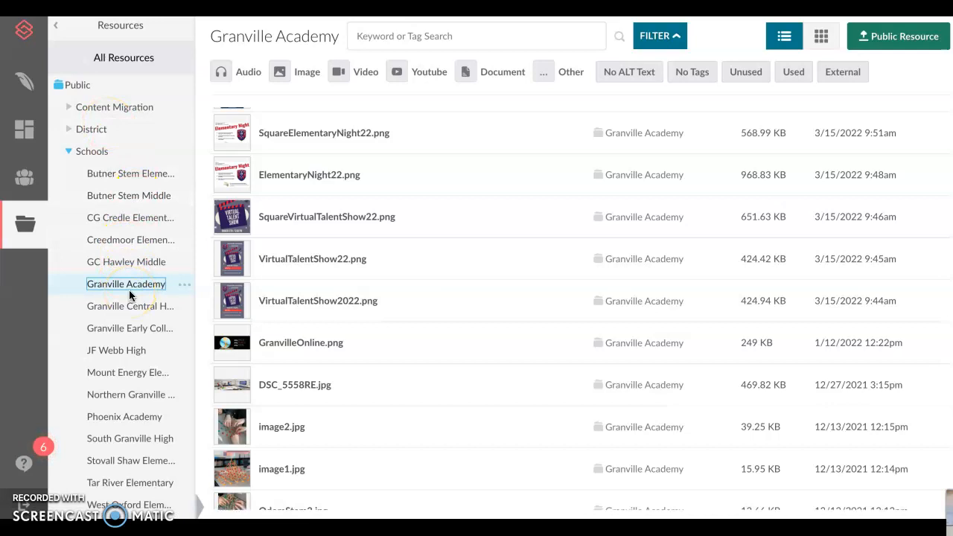
left_click(860, 35)
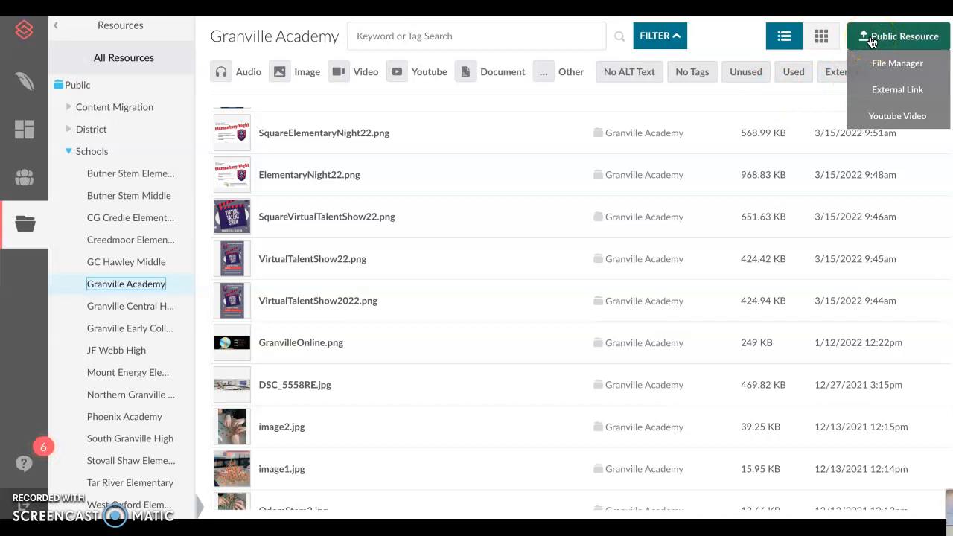
Open the private Photos 2021-2022 gallery under Granville Academy.
left_click(57, 28)
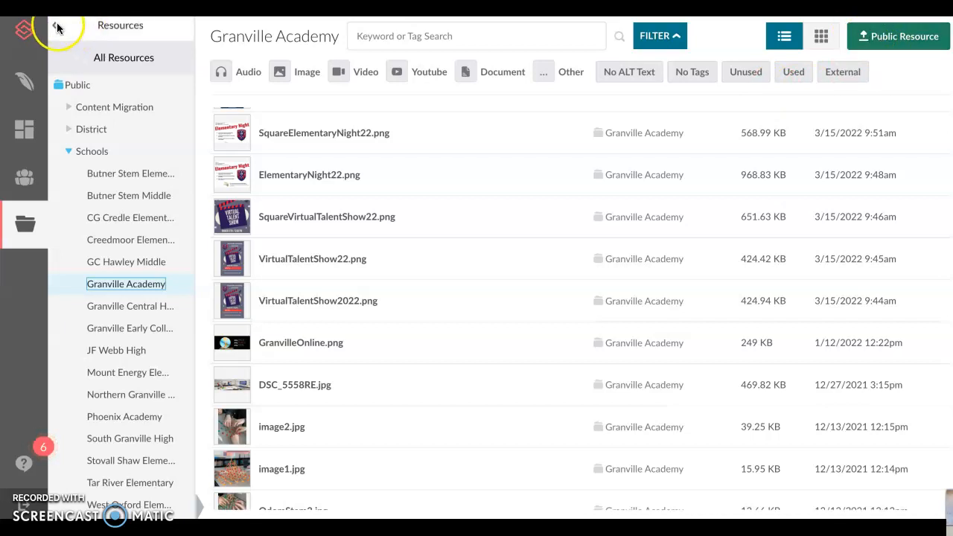
left_click(101, 57)
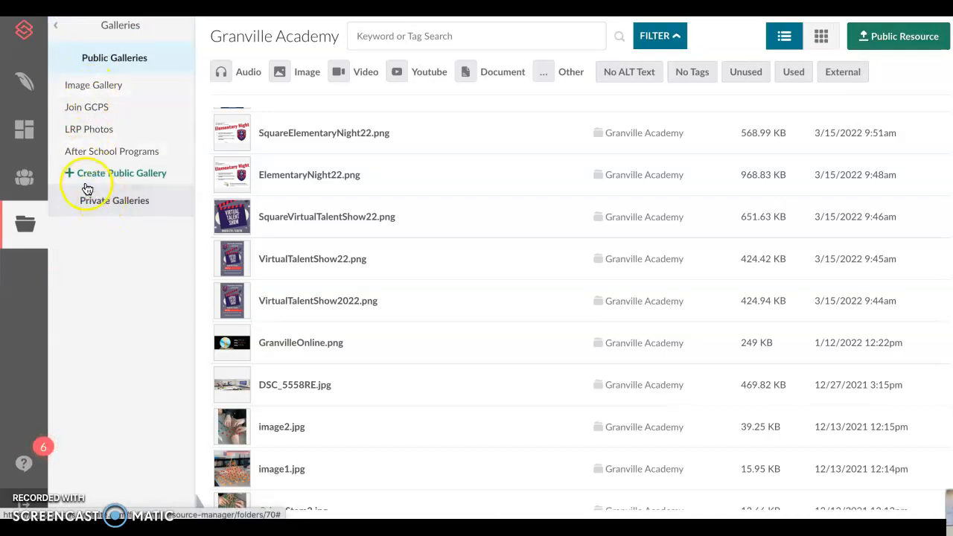
left_click(111, 202)
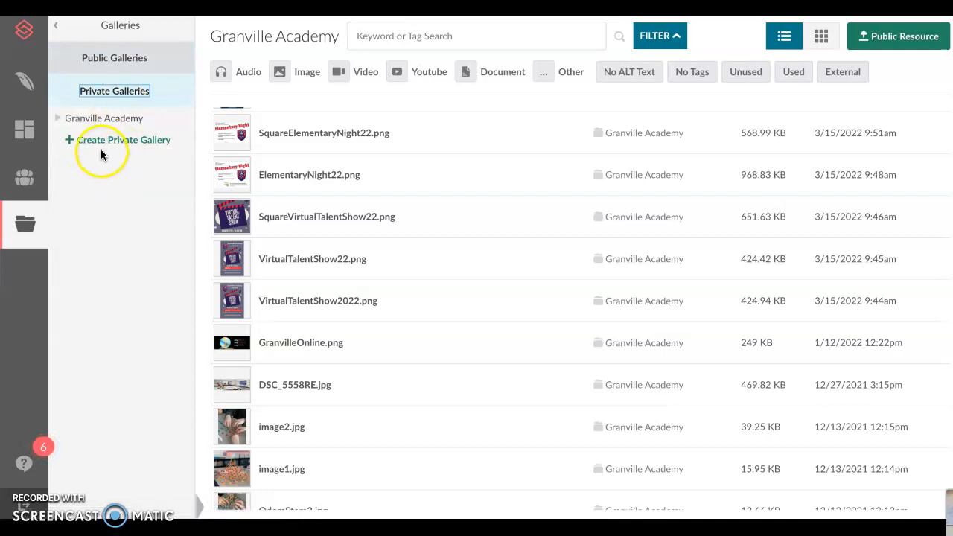
left_click(60, 117)
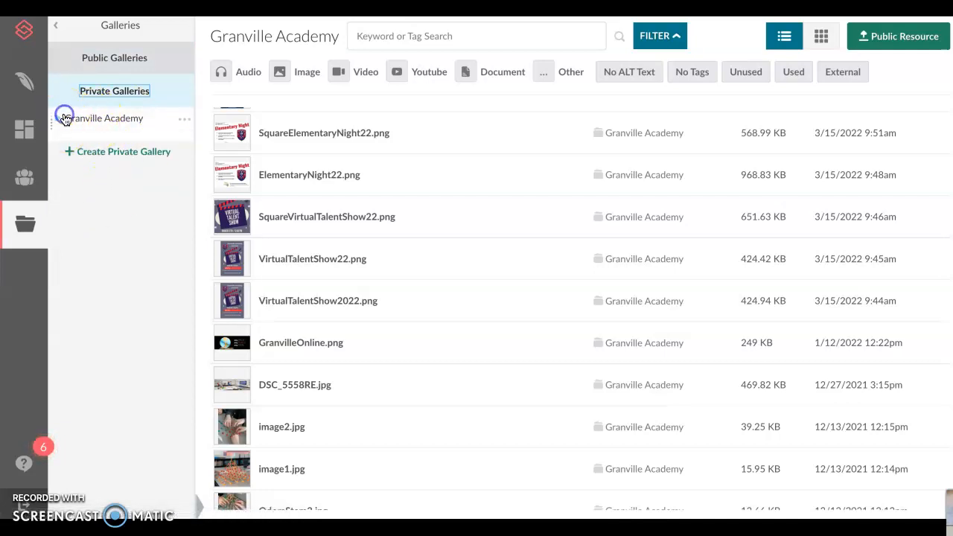
left_click(107, 141)
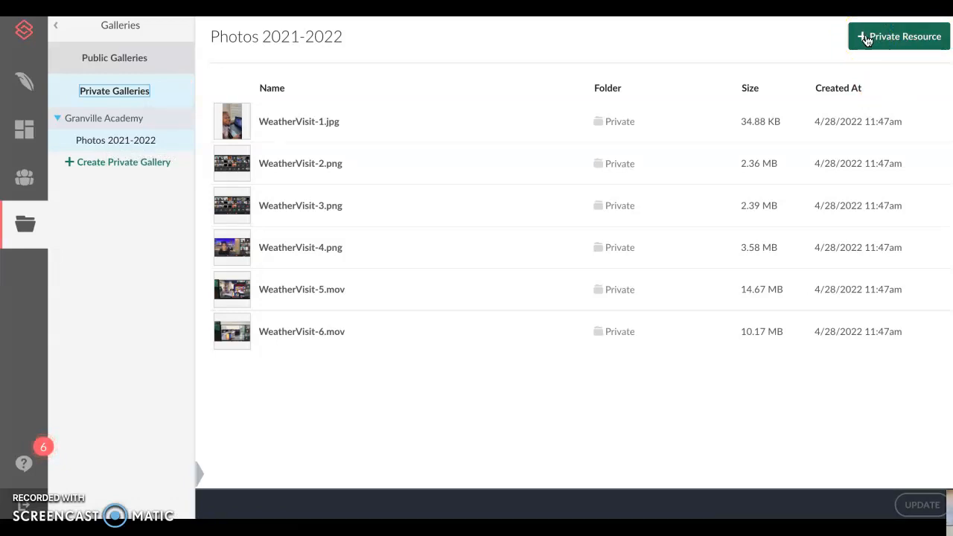
Open Granville Academy's Academics page in Compose mode for editing.
left_click(23, 222)
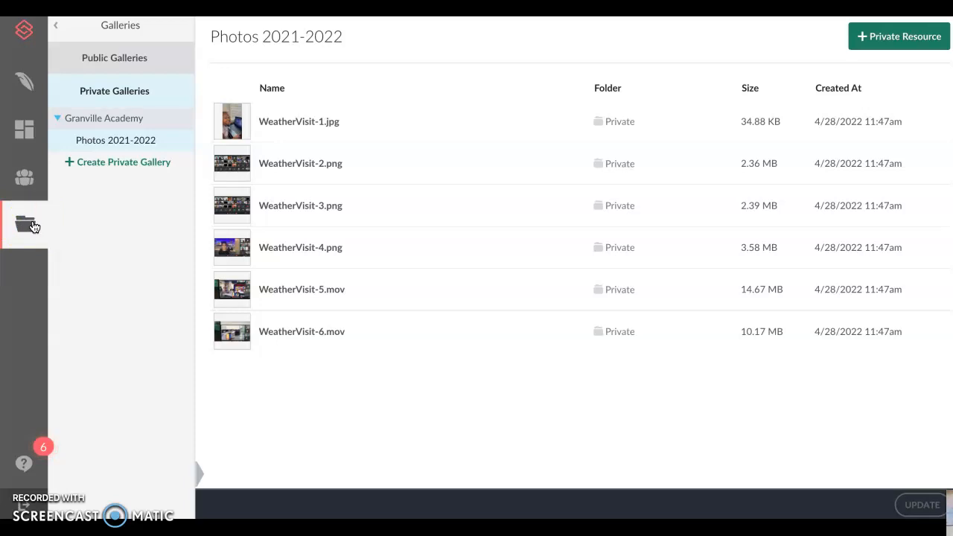
left_click(45, 182)
left_click(121, 6)
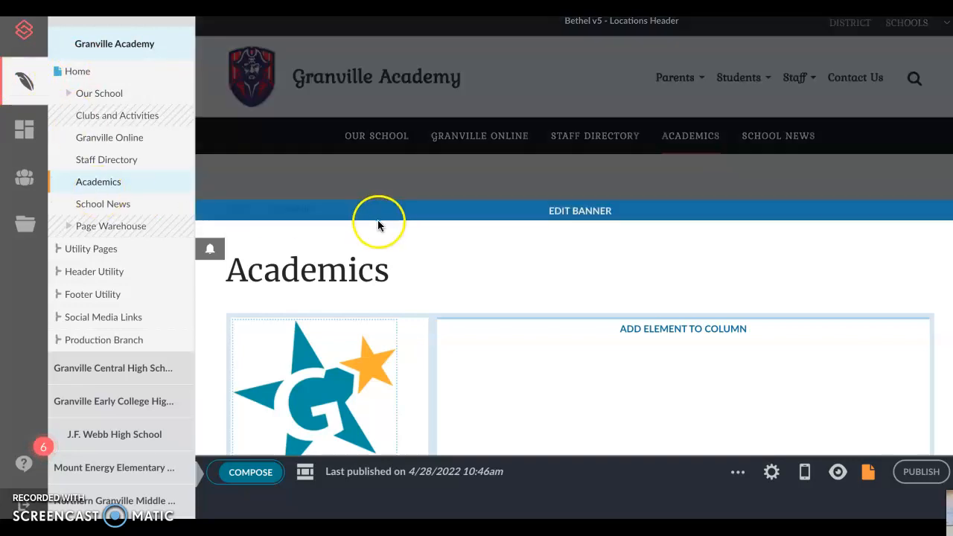
left_click(251, 474)
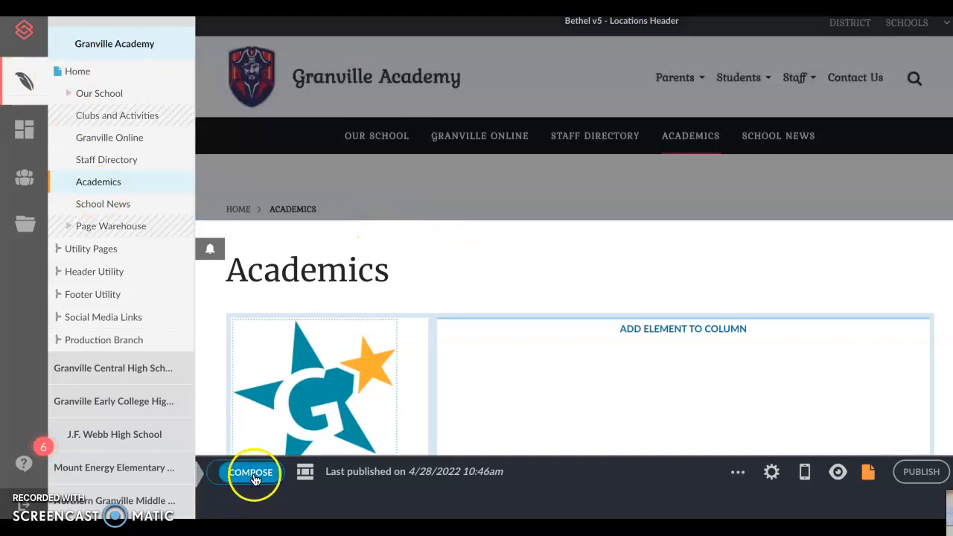
left_click(238, 475)
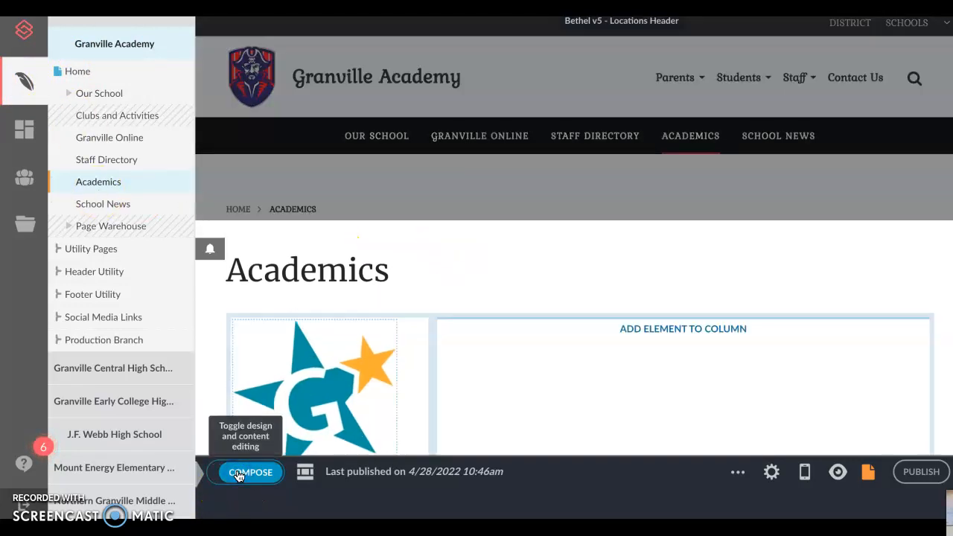
Add a Resource element to the empty column beside the logo on the Academics page.
scroll(419, 407, "down", 2)
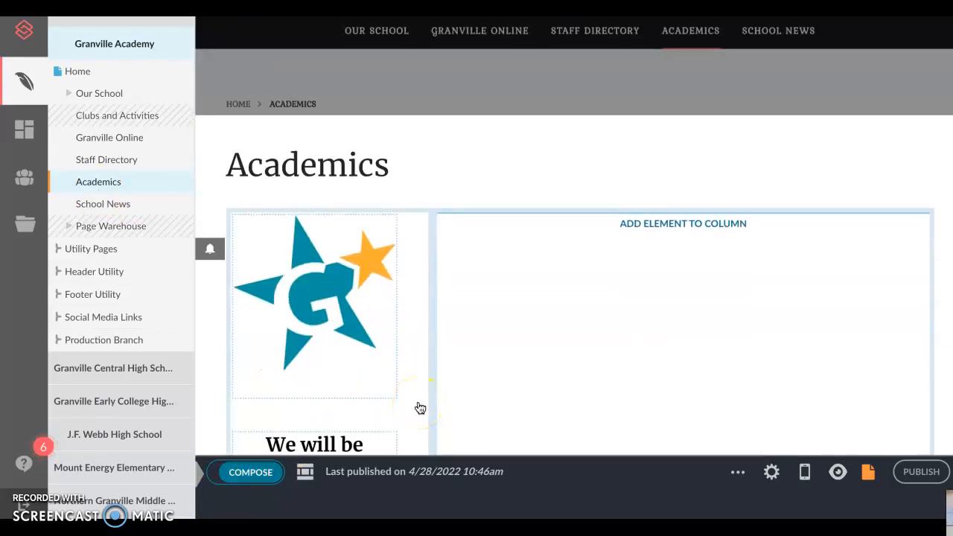
scroll(420, 408, "down", 1)
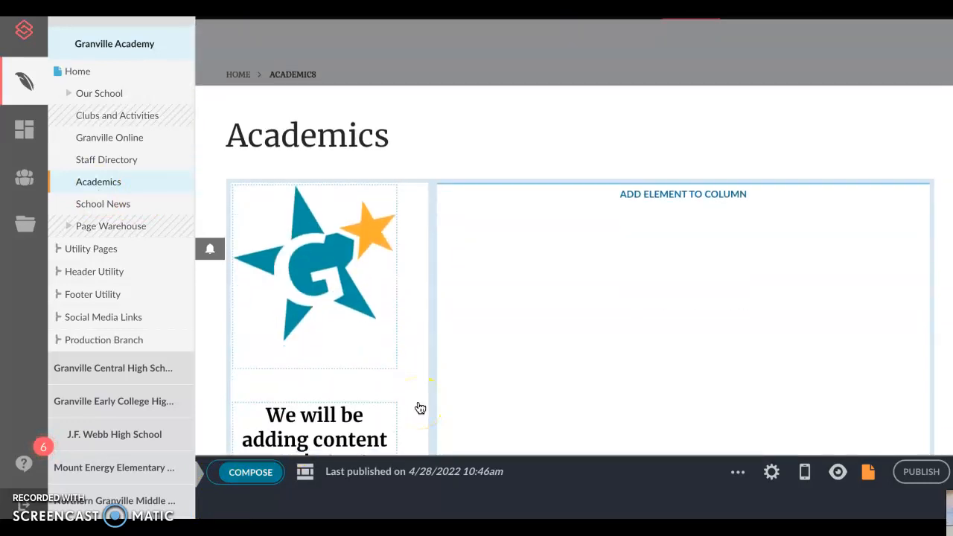
left_click(679, 195)
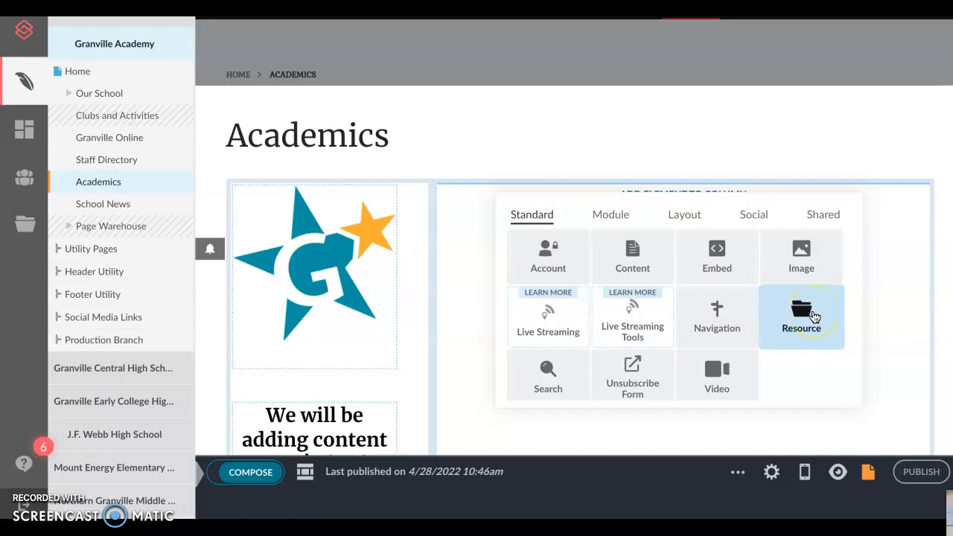
left_click(719, 385)
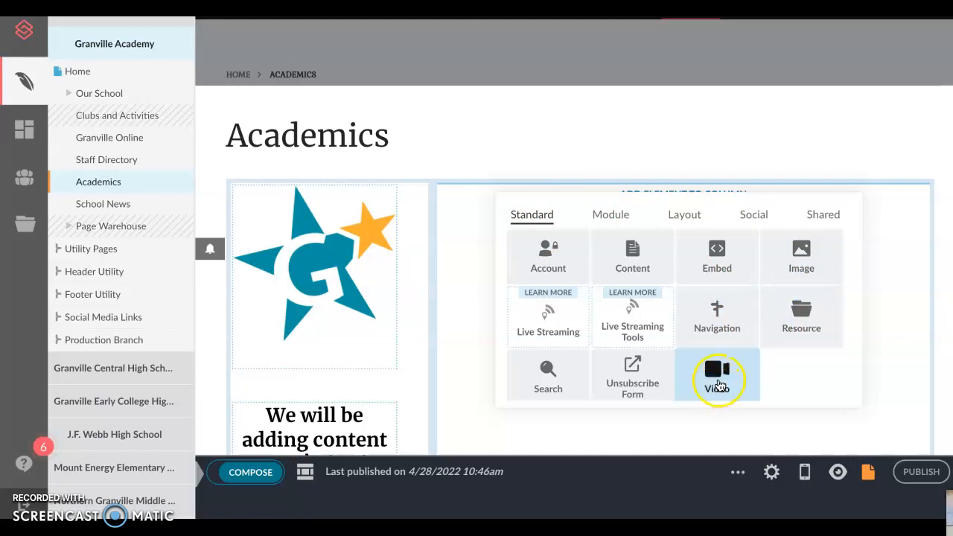
left_click(791, 332)
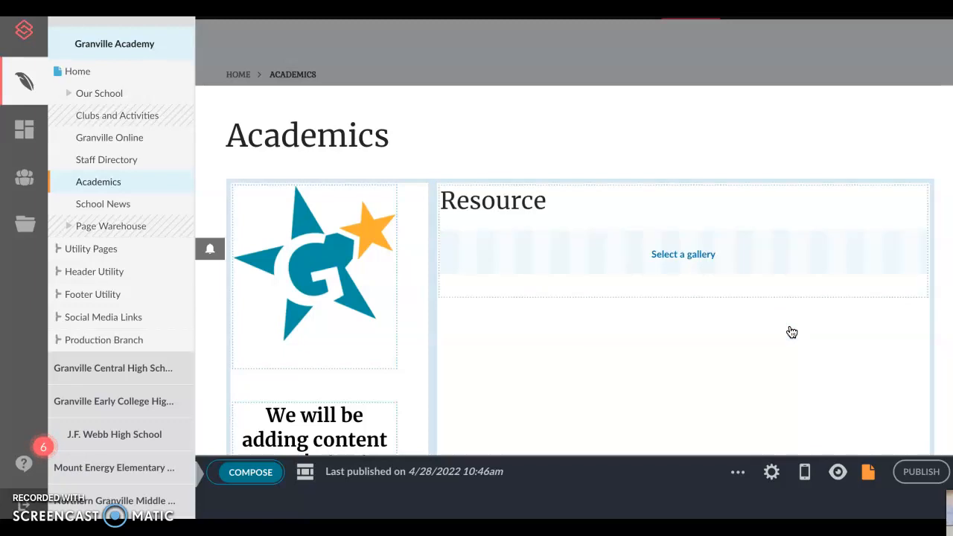
Add an Image element below the Resource element.
left_click(677, 259)
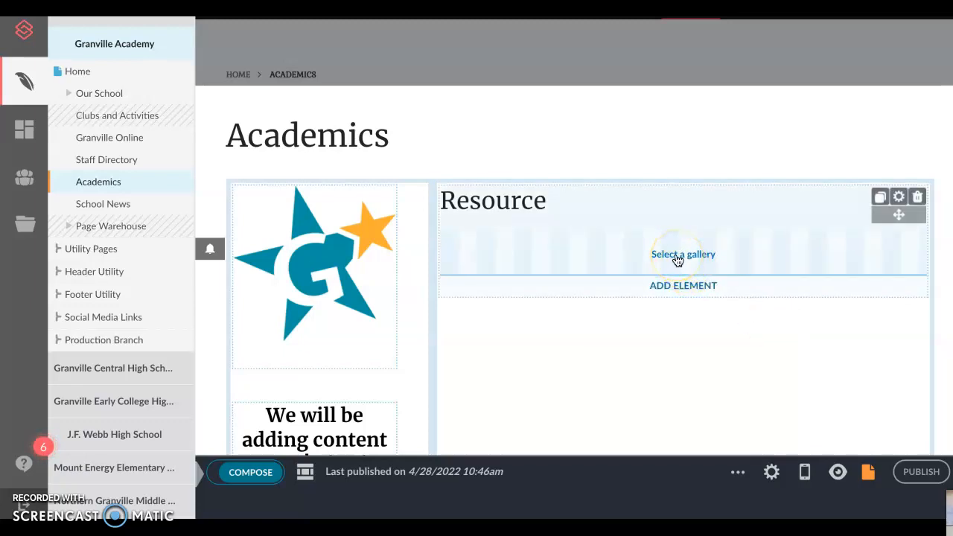
left_click(673, 285)
left_click(802, 326)
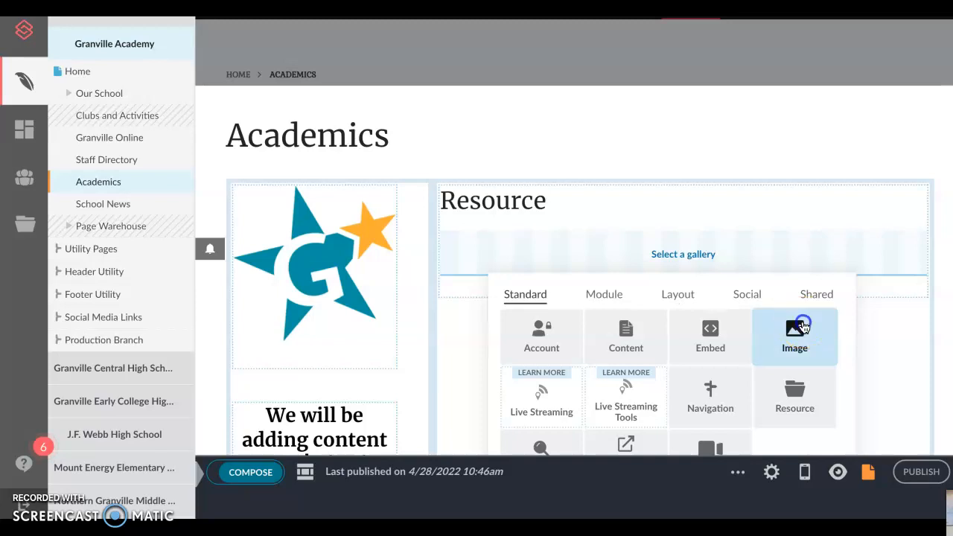
scroll(802, 323, "down", 2)
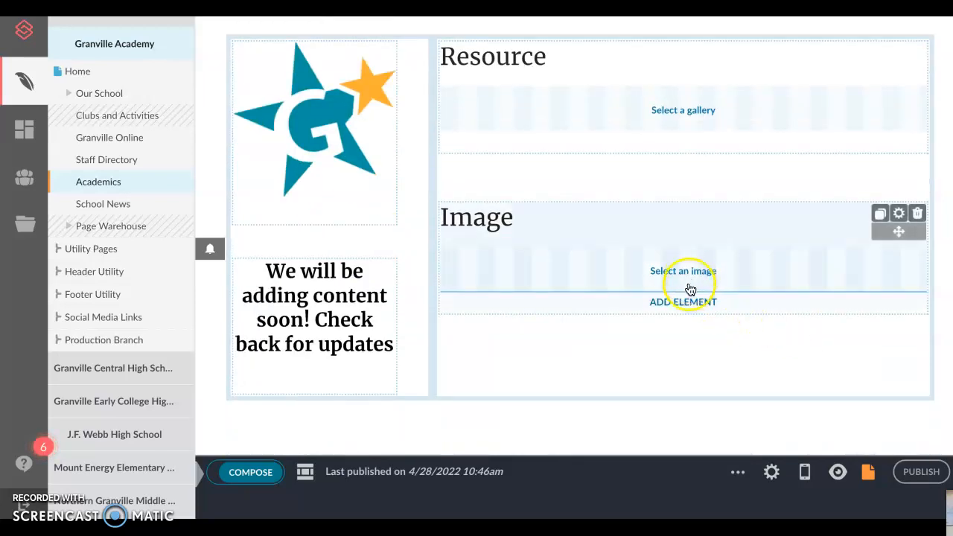
Add a Video element below the Image element.
left_click(679, 302)
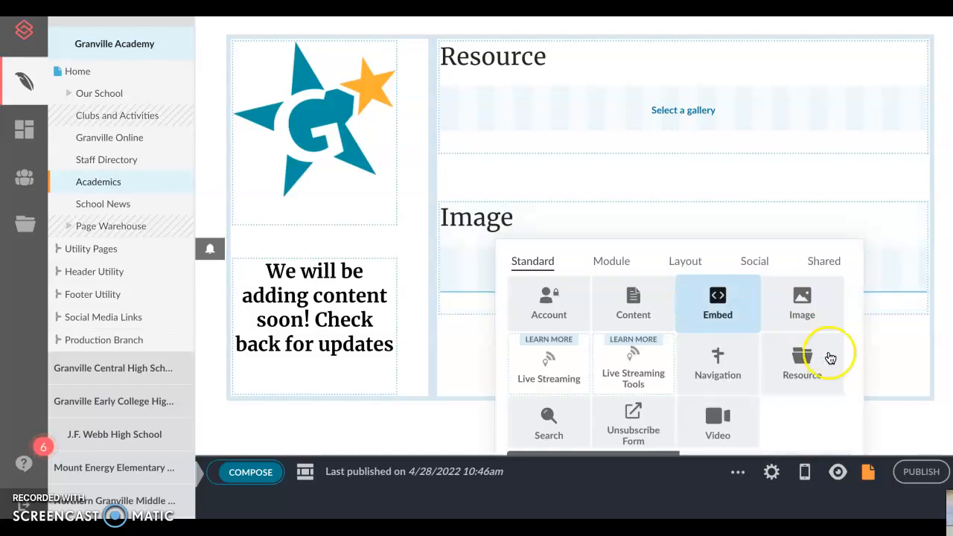
left_click(717, 419)
scroll(715, 414, "down", 1)
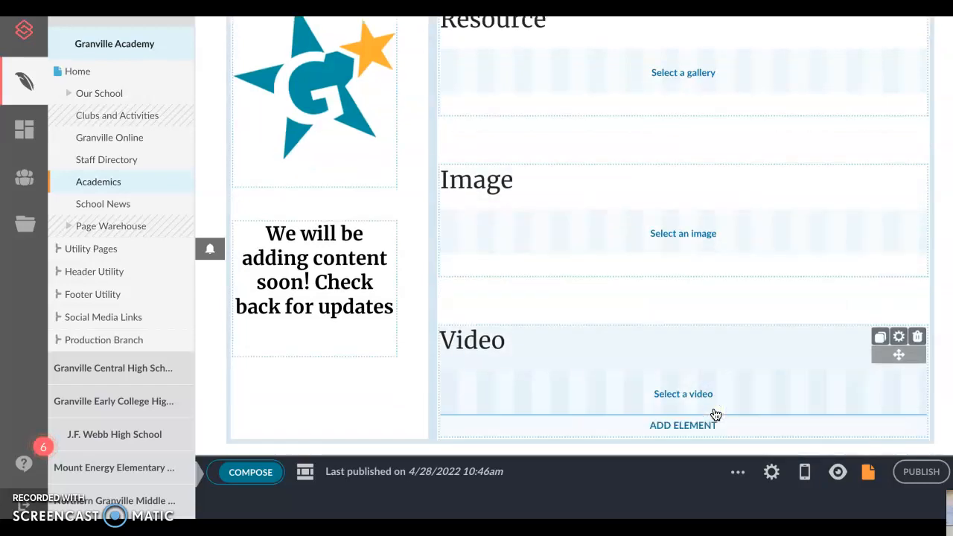
left_click(661, 422)
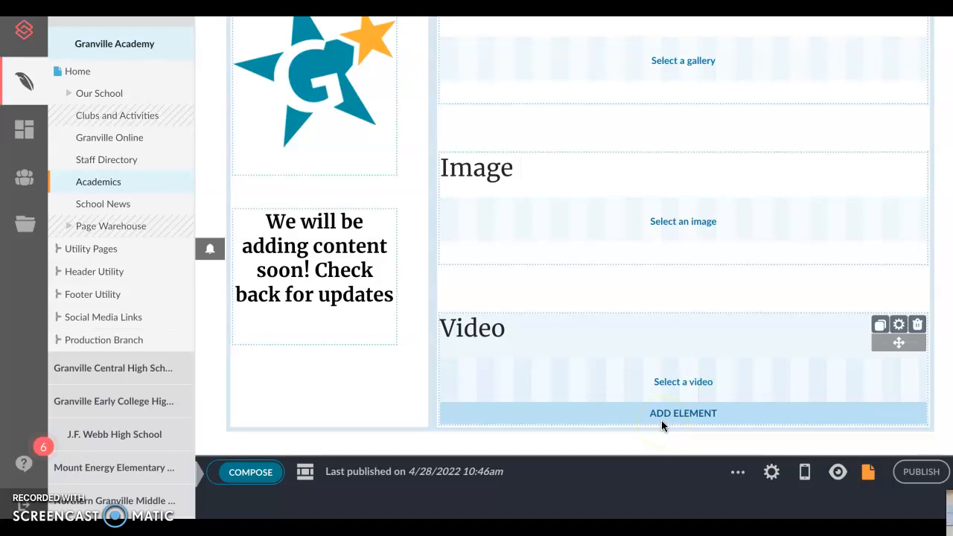
scroll(661, 422, "up", 1)
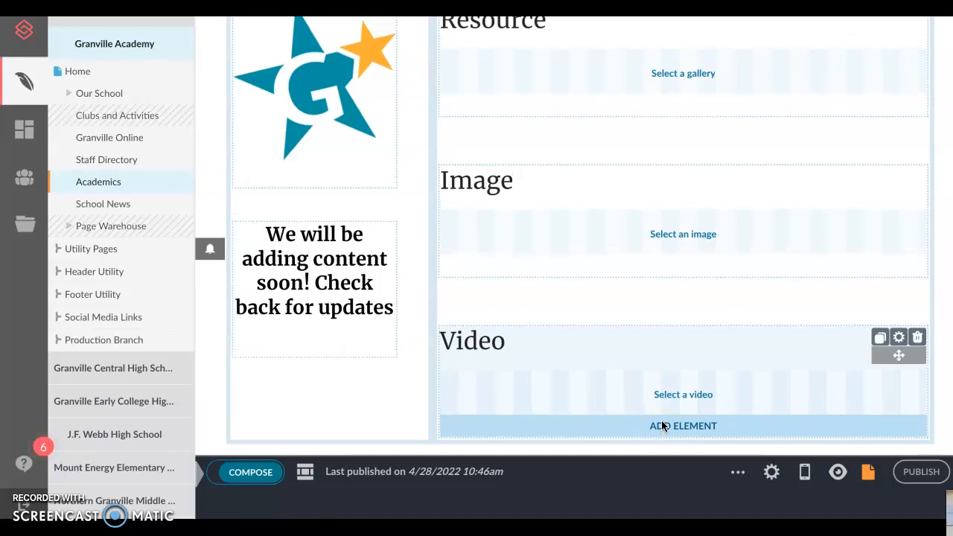
Open the Resource element's settings and compare the List, Grid, Slideshow and Single display options.
left_click(673, 76)
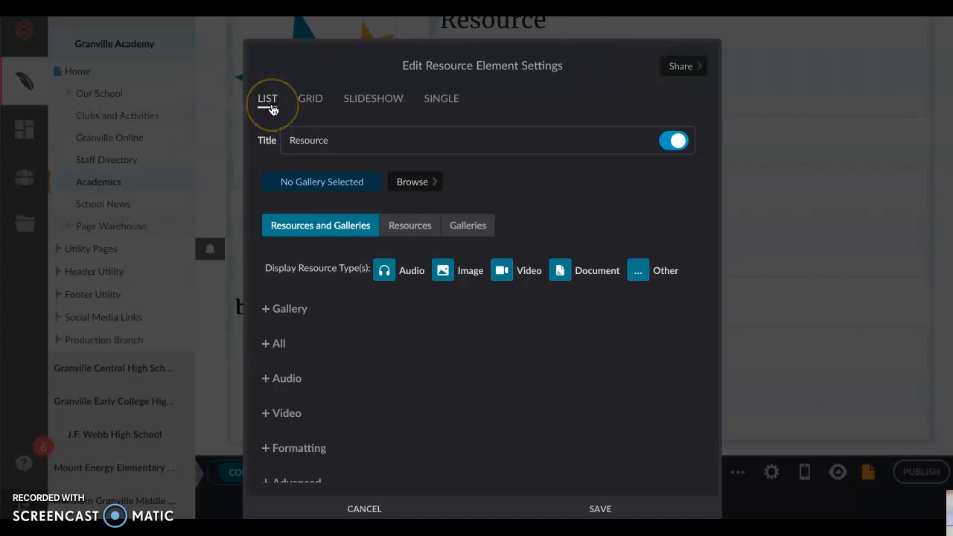
left_click(312, 105)
left_click(375, 102)
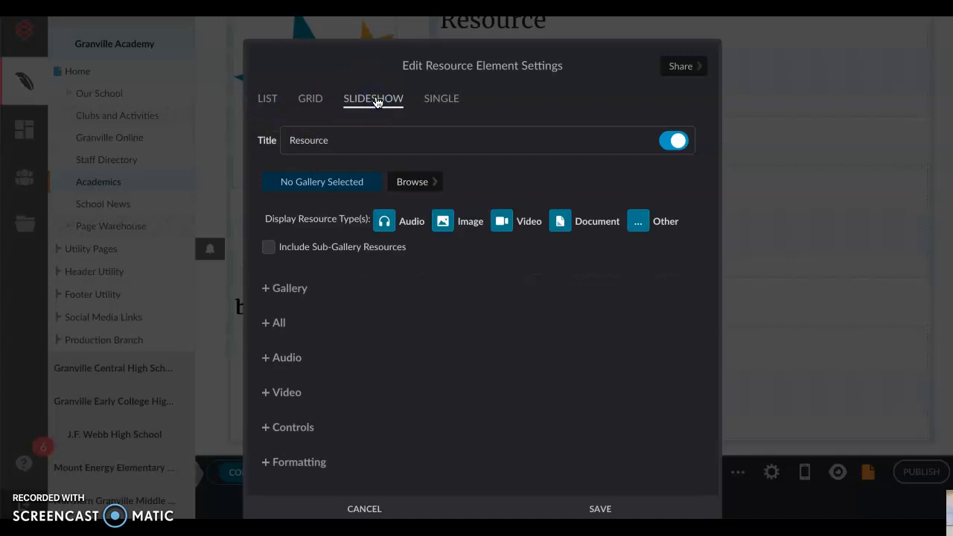
left_click(441, 102)
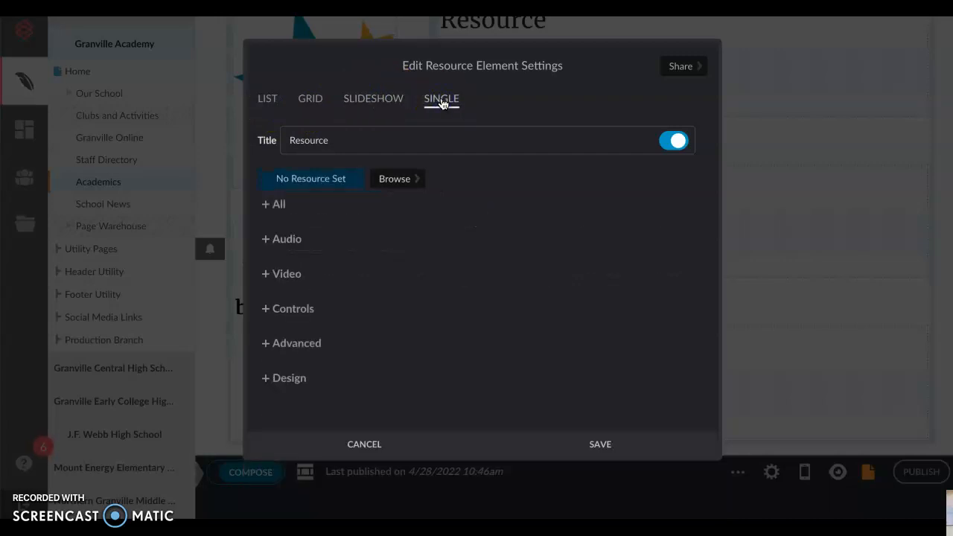
Review the gallery and resource type settings offered by the Resource element's List, Grid and Slideshow displays.
left_click(268, 101)
left_click(313, 101)
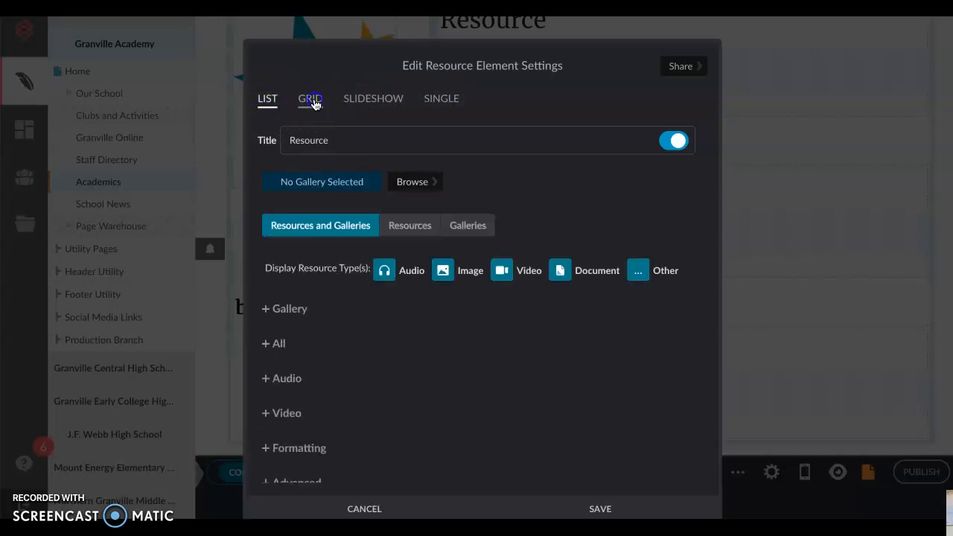
left_click(387, 104)
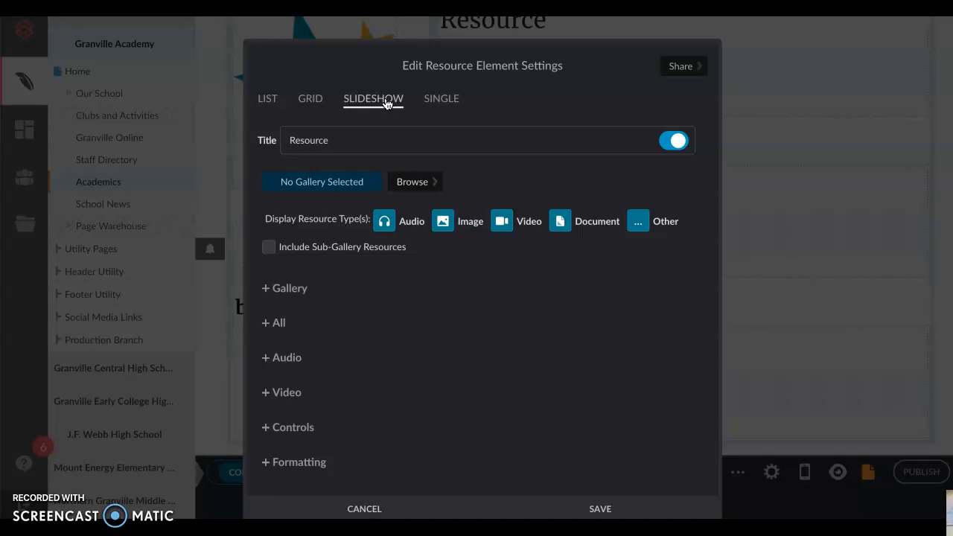
Using the Single display, look through the Granville Academy folder under Public Schools resources, and leave without choosing a file.
left_click(459, 104)
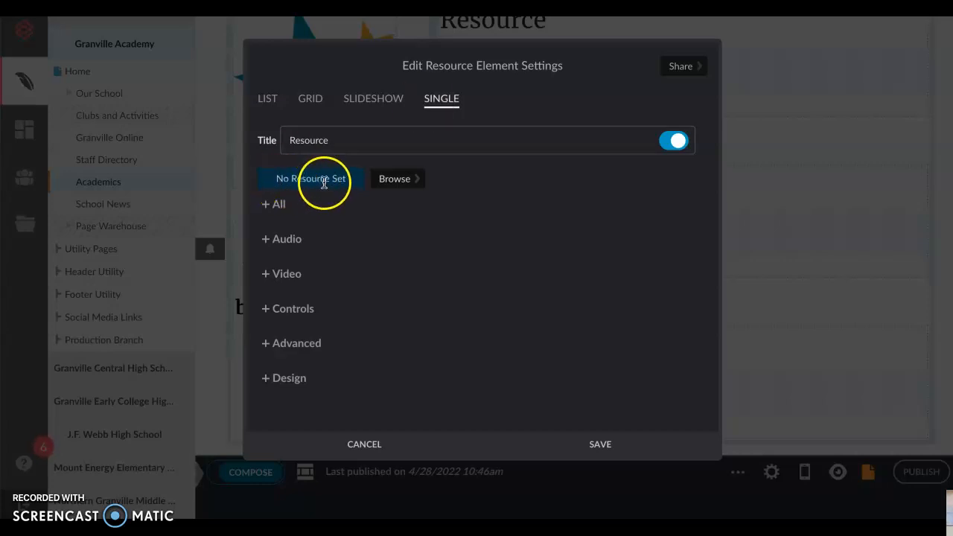
left_click(398, 183)
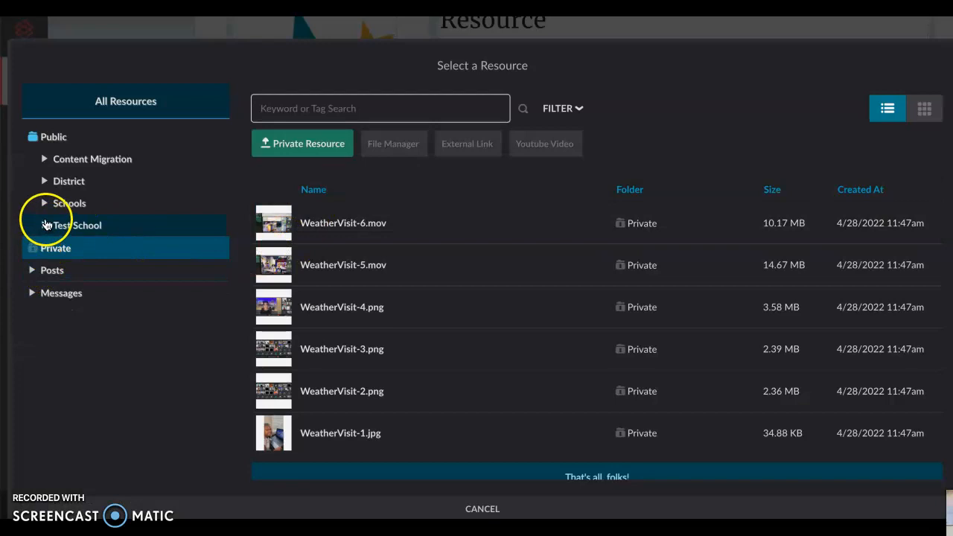
left_click(44, 203)
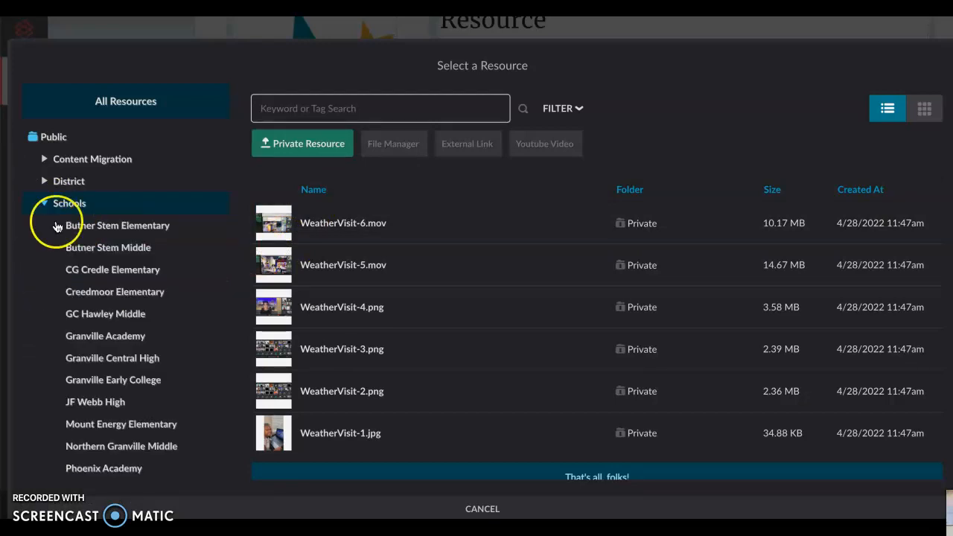
left_click(97, 339)
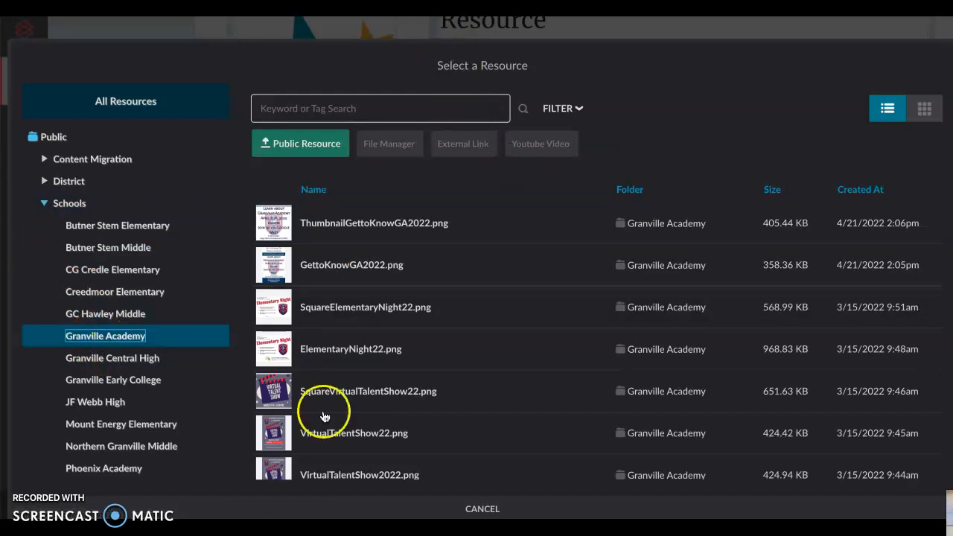
scroll(348, 423, "down", 1)
scroll(348, 423, "down", 4)
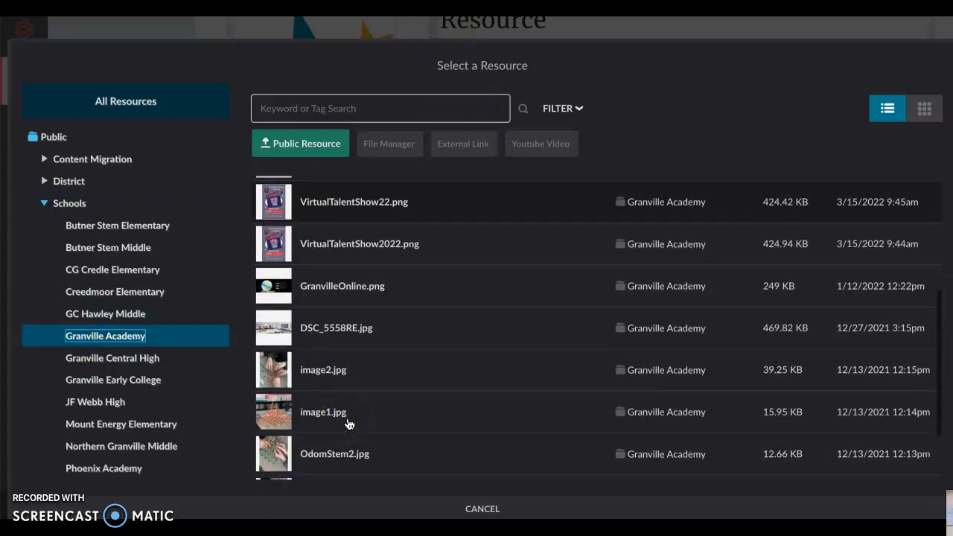
scroll(348, 423, "down", 2)
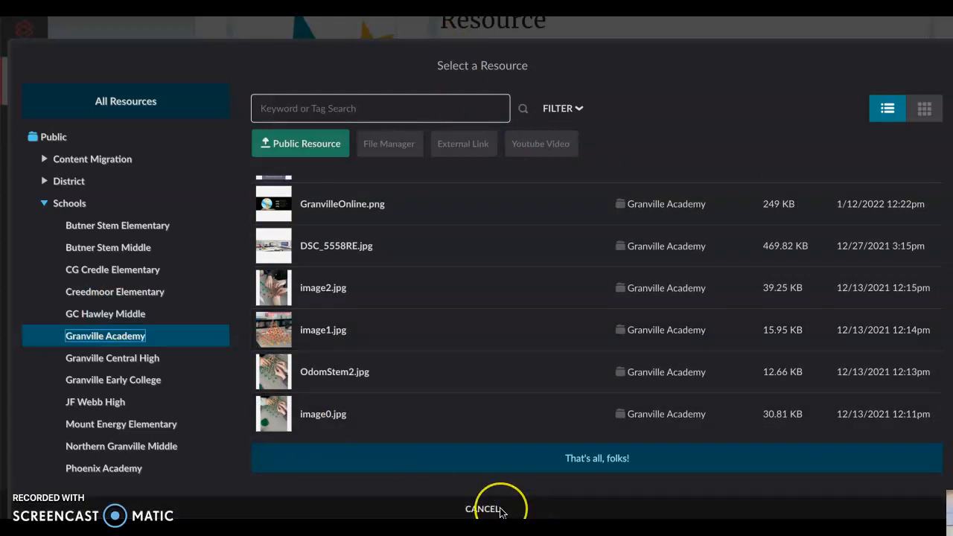
scroll(613, 281, "up", 10)
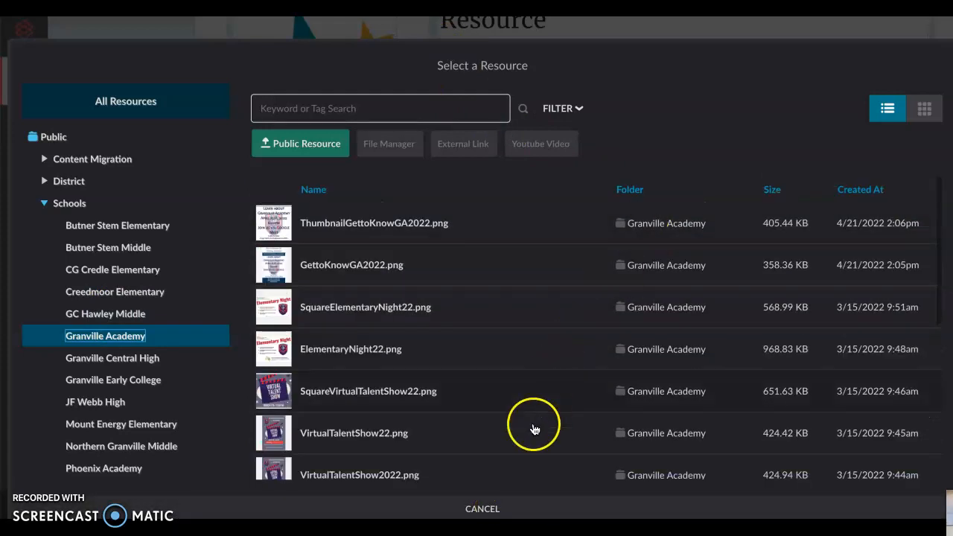
left_click(484, 508)
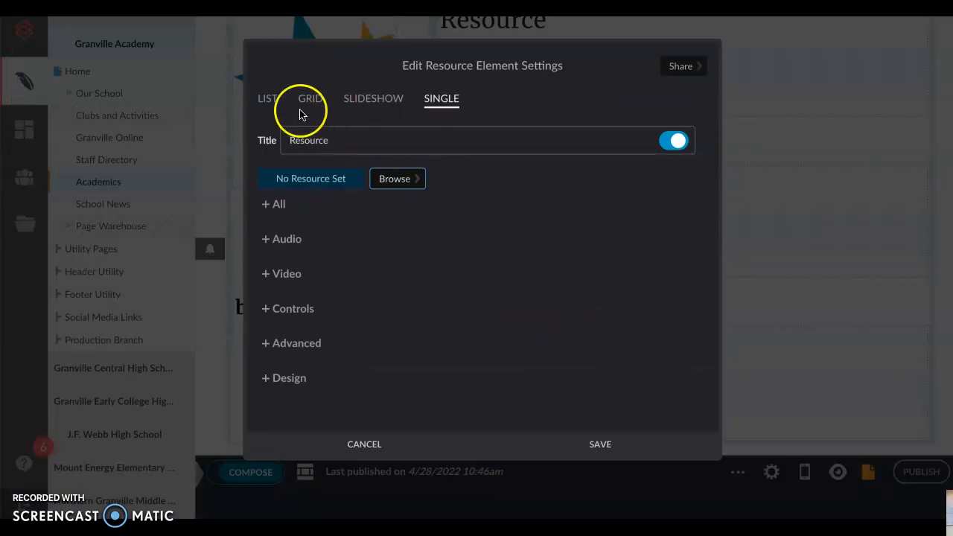
Examine the List display's Resources and Galleries filter choices, trying Galleries and returning to Resources and Galleries.
left_click(267, 99)
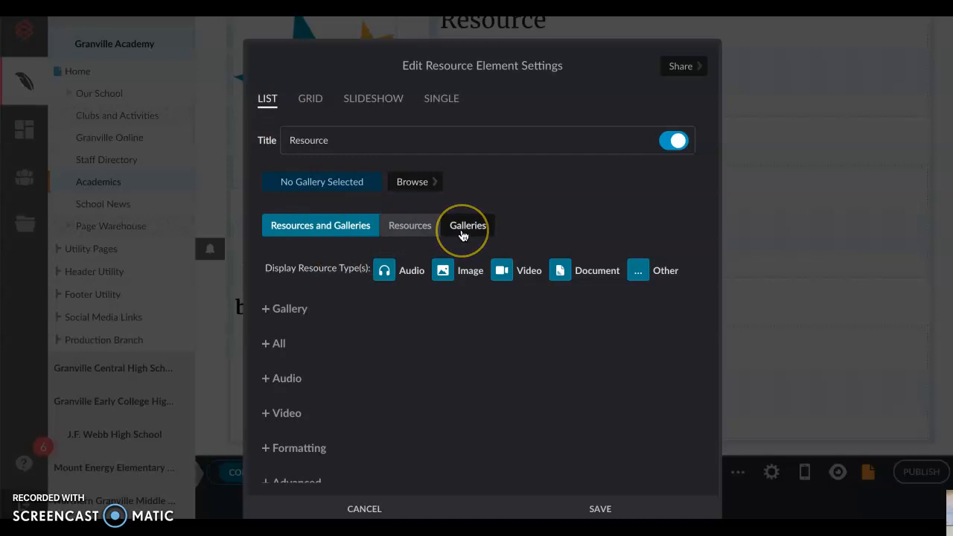
left_click(313, 234)
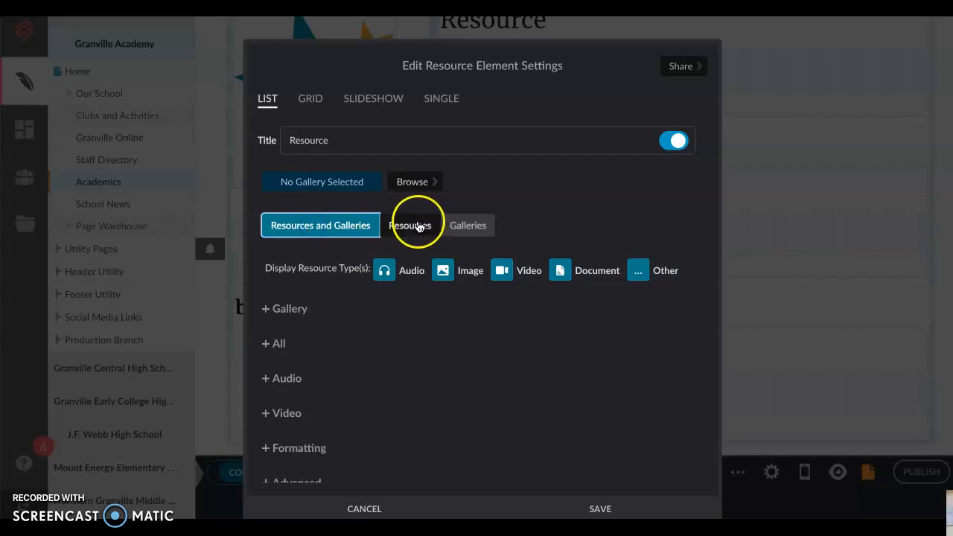
left_click(477, 227)
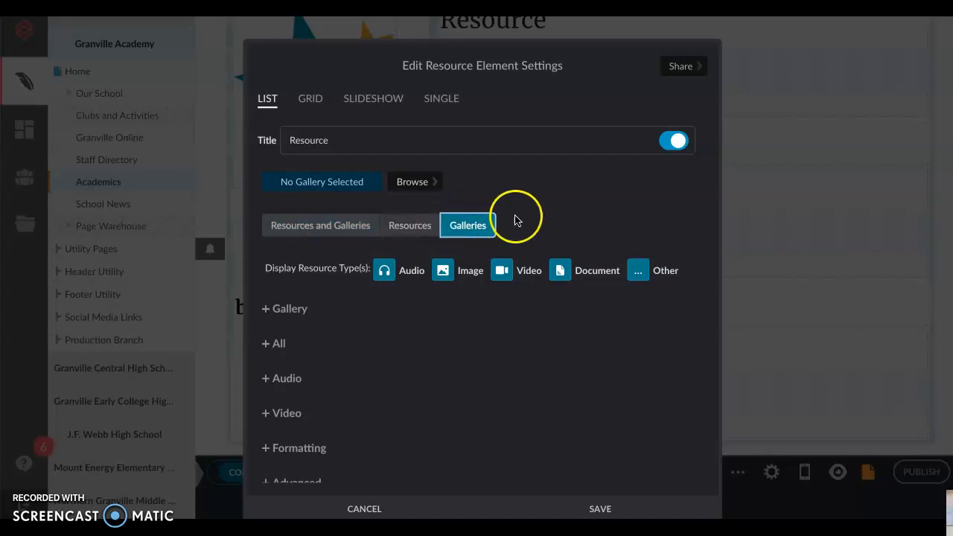
left_click(323, 235)
View the public galleries available to the Resource element, and close its settings without selecting one or saving.
left_click(421, 182)
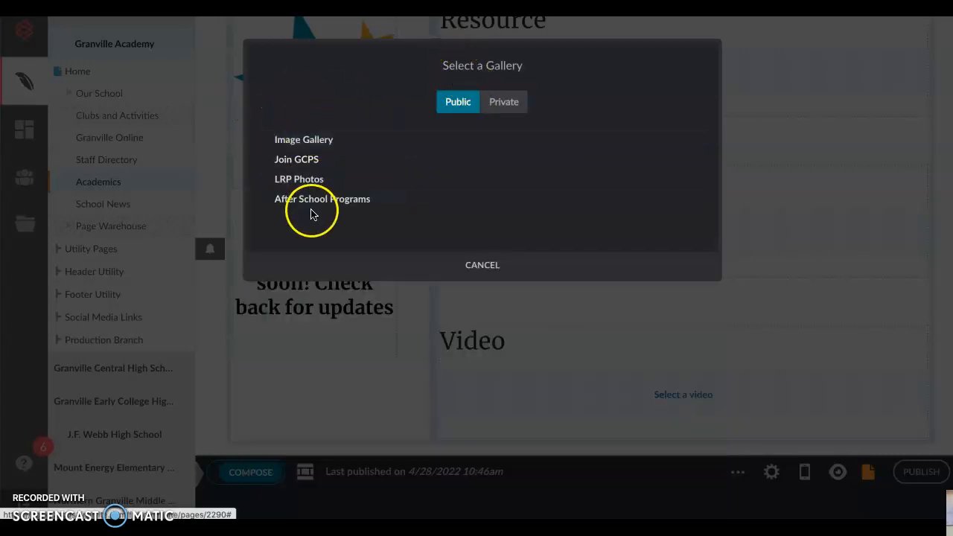
left_click(492, 267)
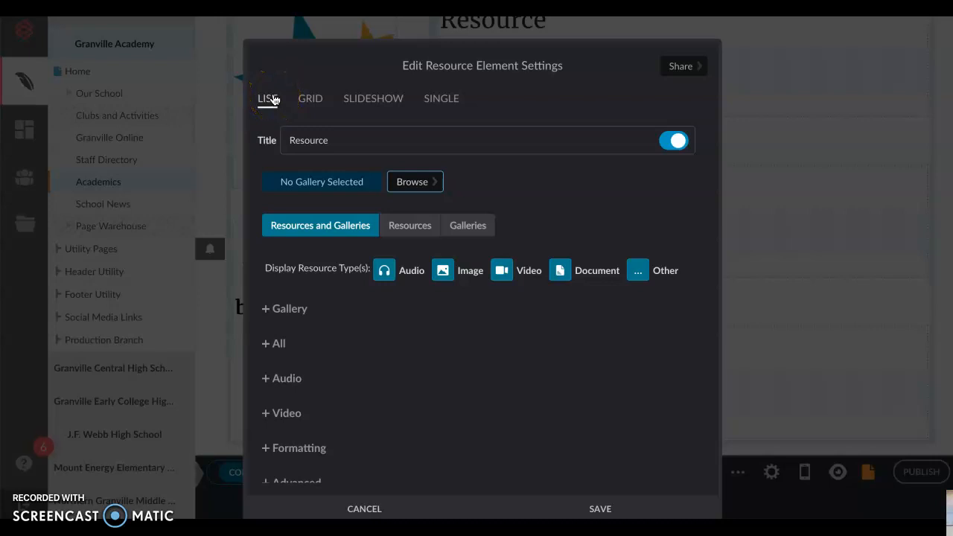
left_click(441, 99)
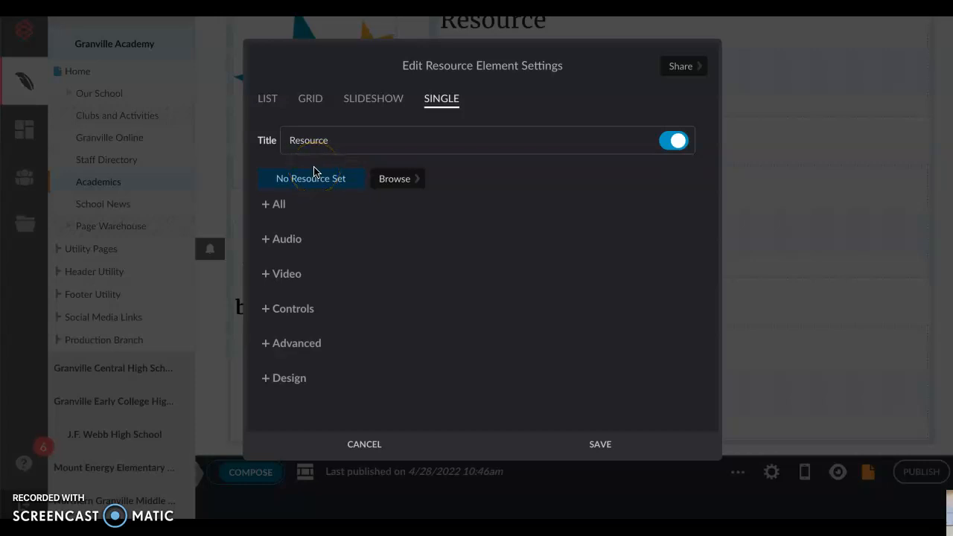
left_click(365, 443)
Check the Image element's List, Grid, Slideshow and Single display options, and close its settings without saving.
scroll(566, 349, "up", 1)
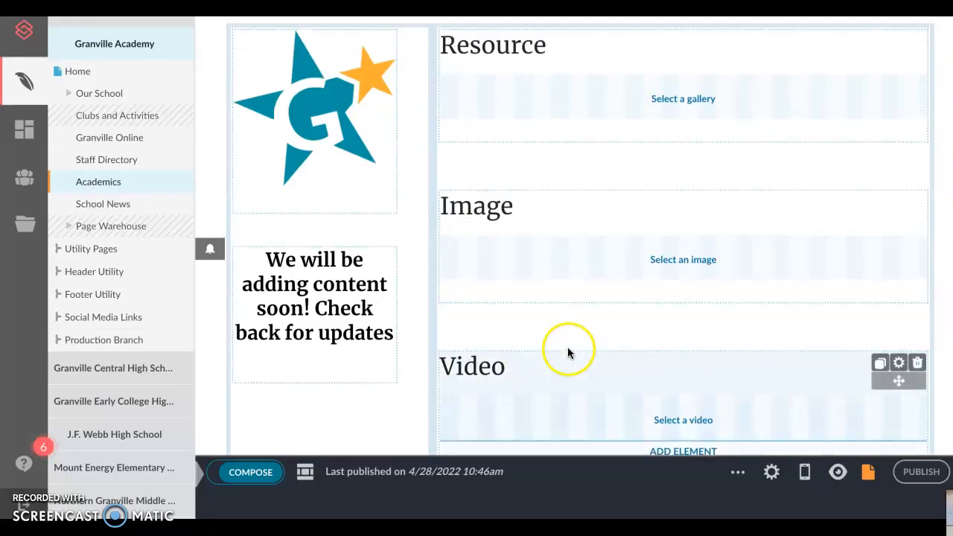
left_click(666, 253)
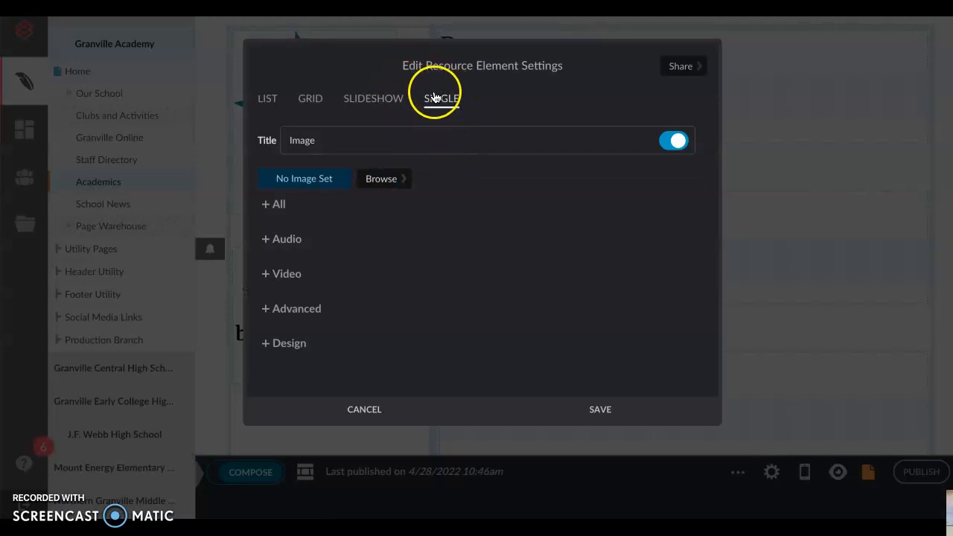
left_click(273, 97)
left_click(309, 97)
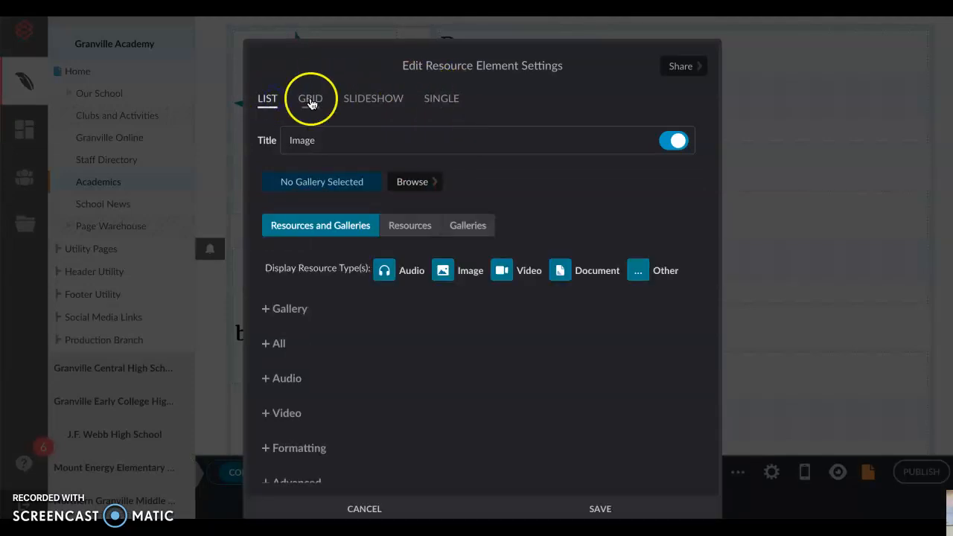
left_click(358, 104)
left_click(442, 100)
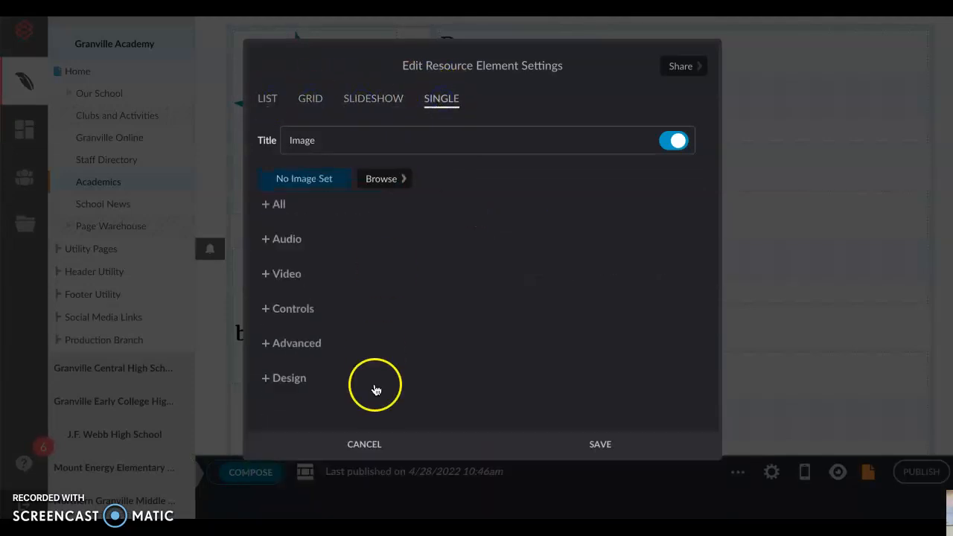
left_click(362, 442)
Examine the Video element's display options, including List, and close its settings without saving.
scroll(492, 313, "down", 2)
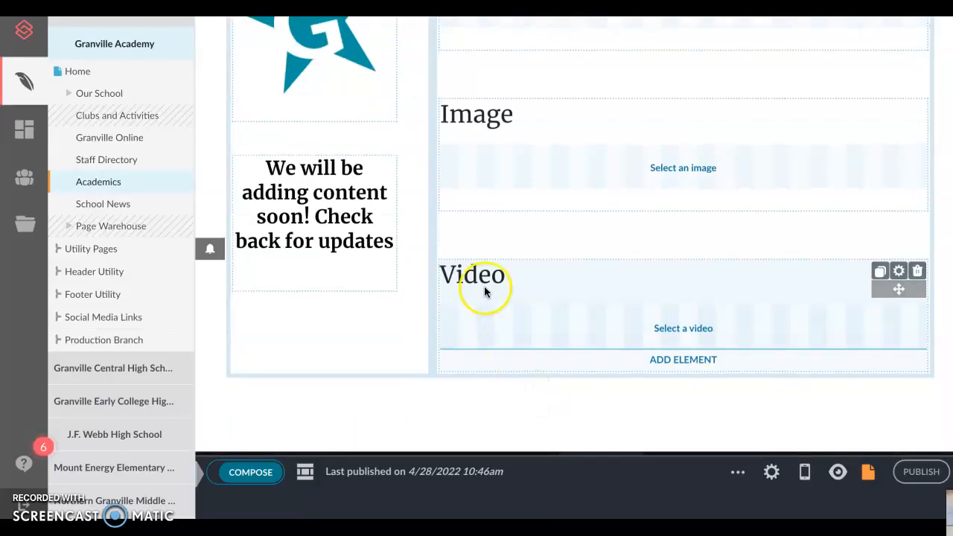
left_click(682, 337)
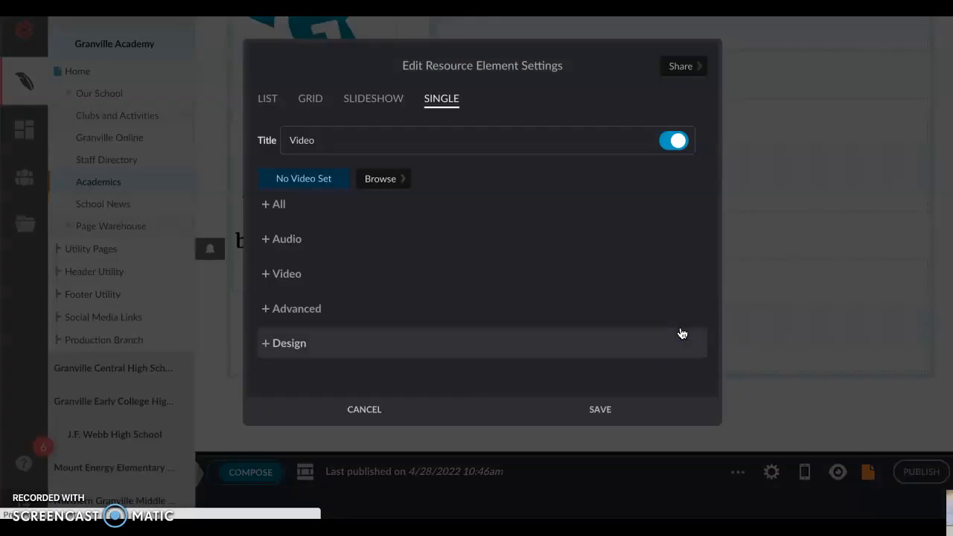
left_click(267, 99)
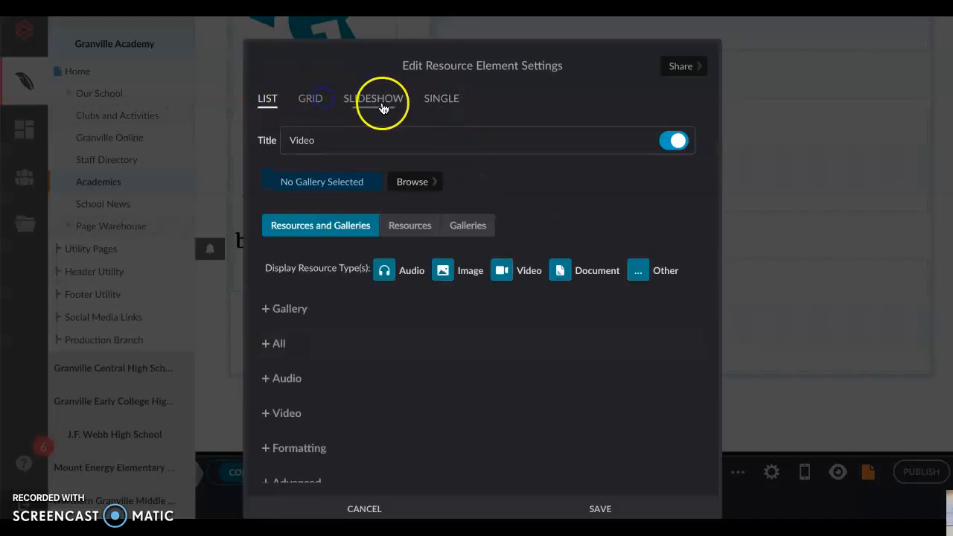
left_click(351, 509)
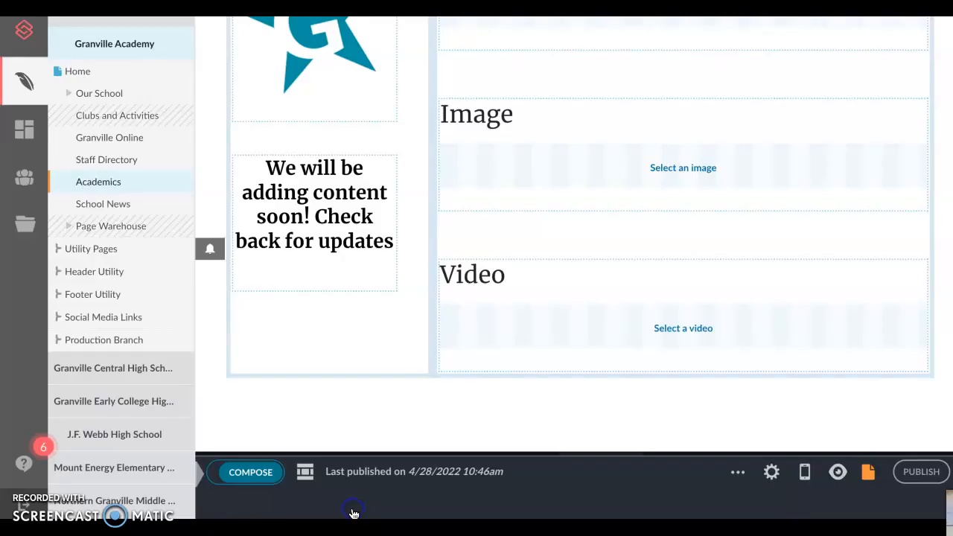
scroll(572, 318, "up", 1)
left_click(575, 318)
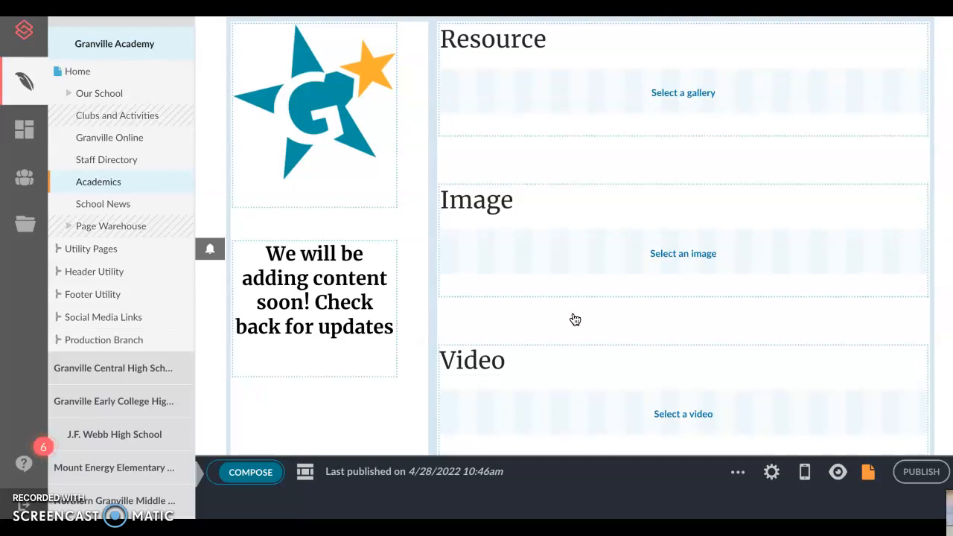
left_click(528, 284)
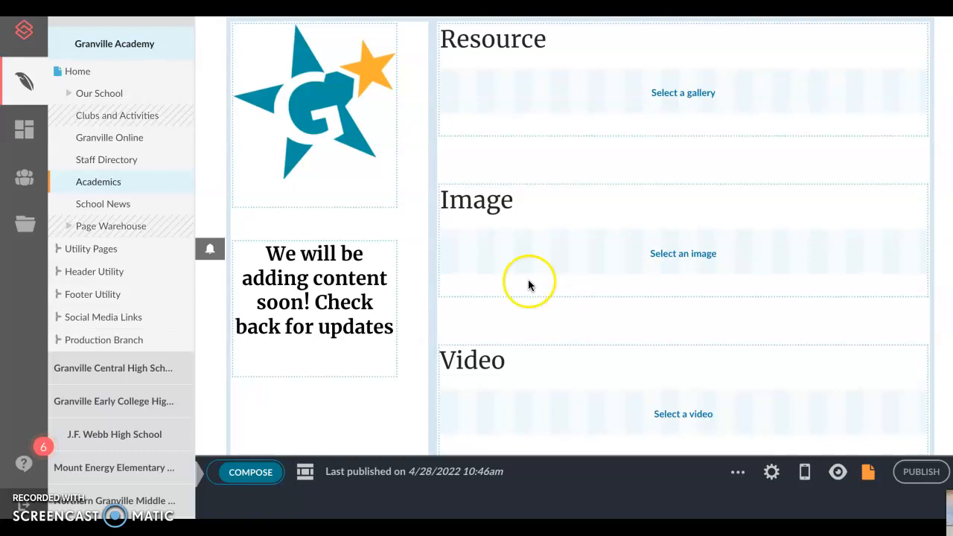